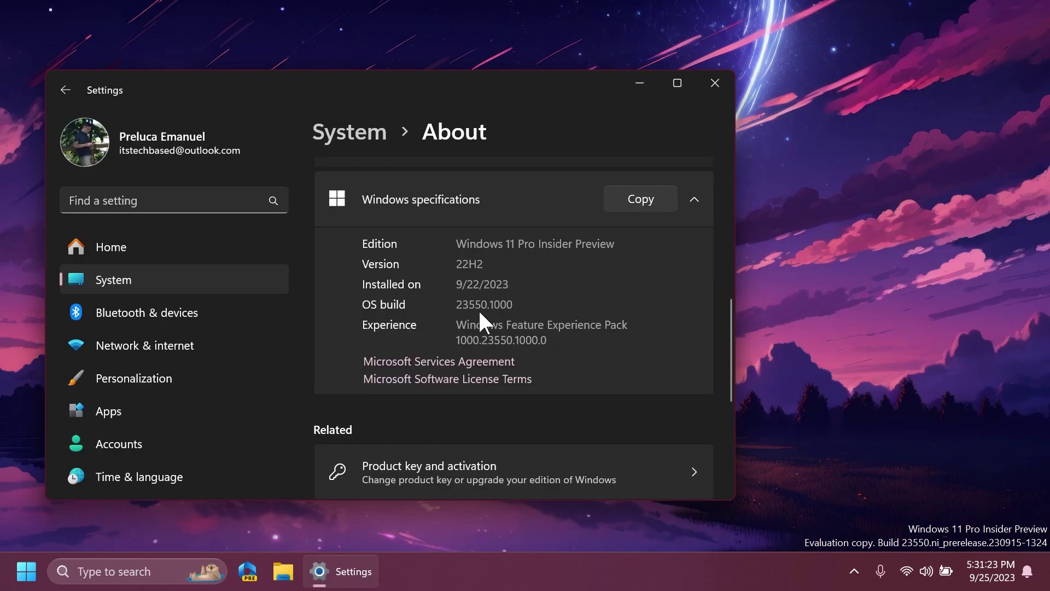
- Close the Settings window showing the About page
click(717, 88)
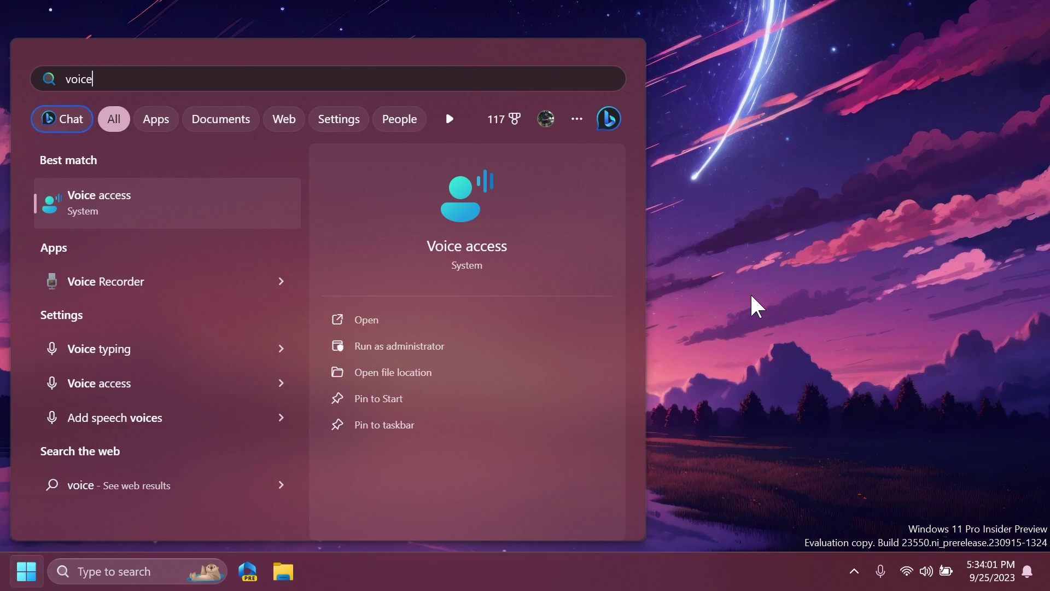
- Bring up File Explorer on Home with its Quick access folders using Win+E
key(super+e)
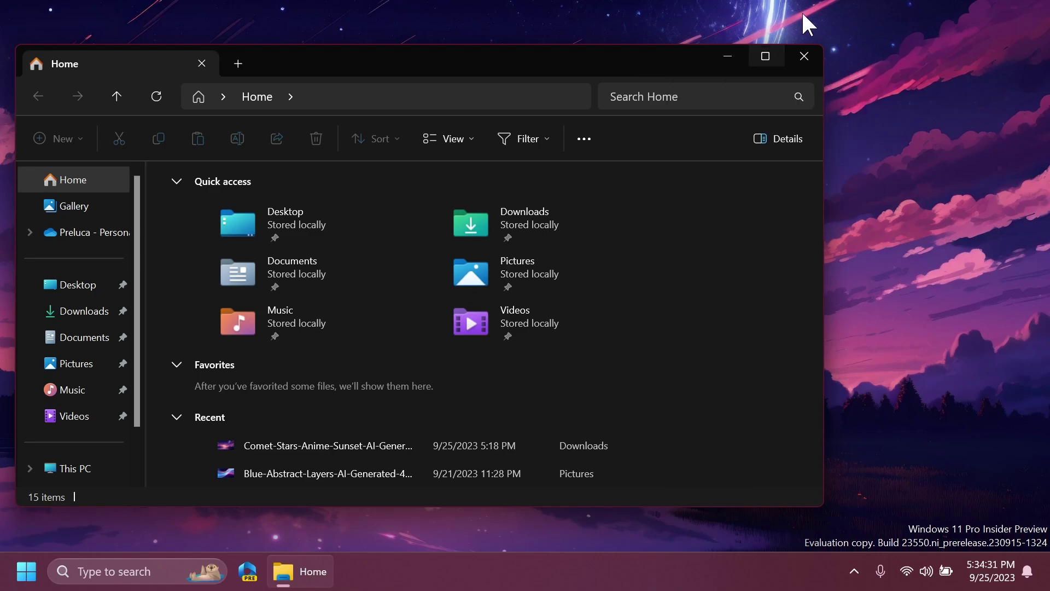
- Close File Explorer, then bring up the search flyout with recent apps and dismiss it
click(803, 49)
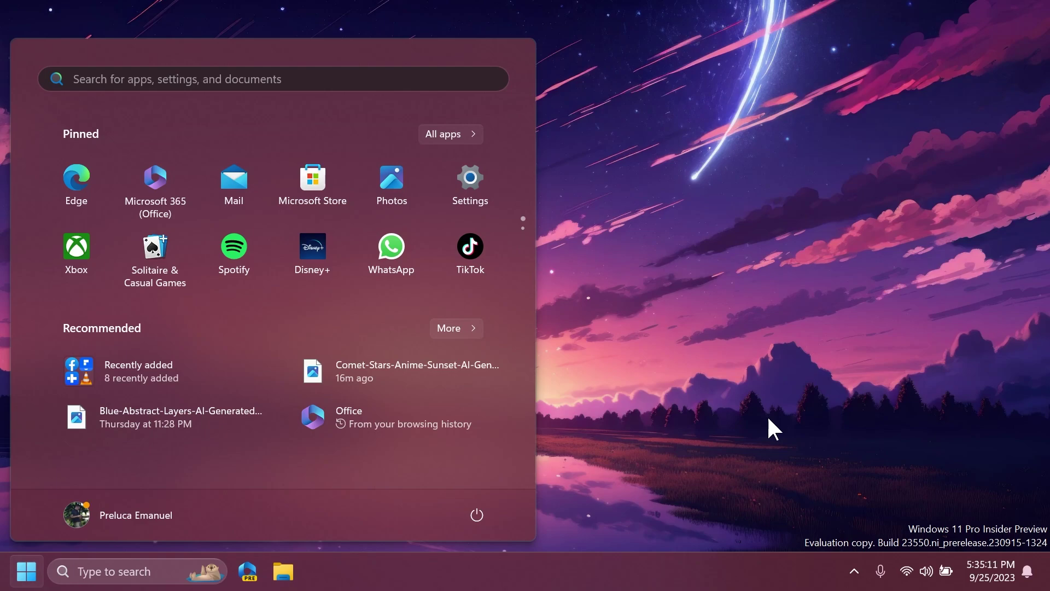
click(168, 566)
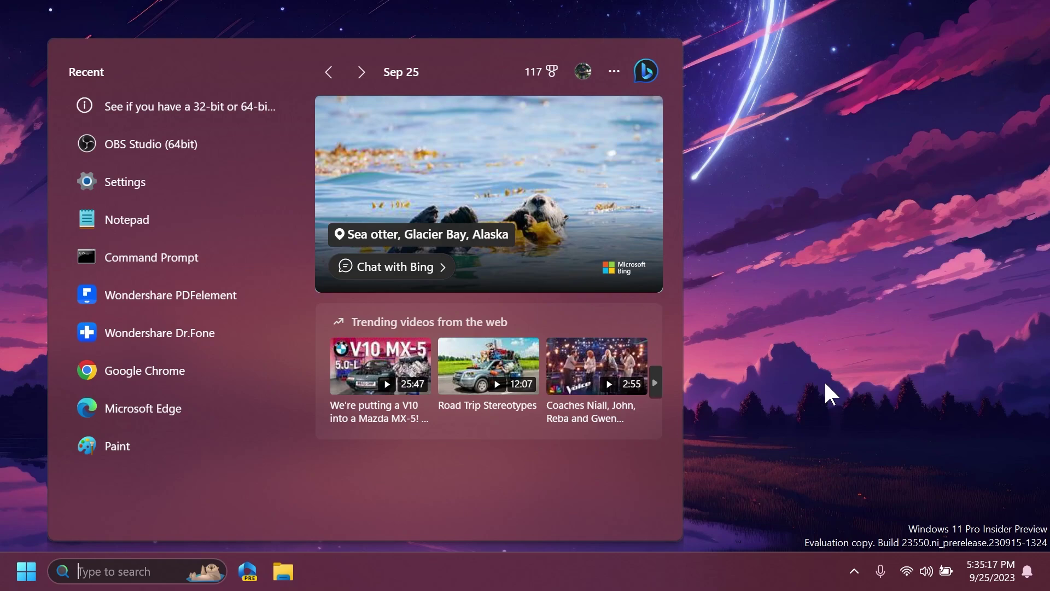
click(824, 380)
right_click(588, 581)
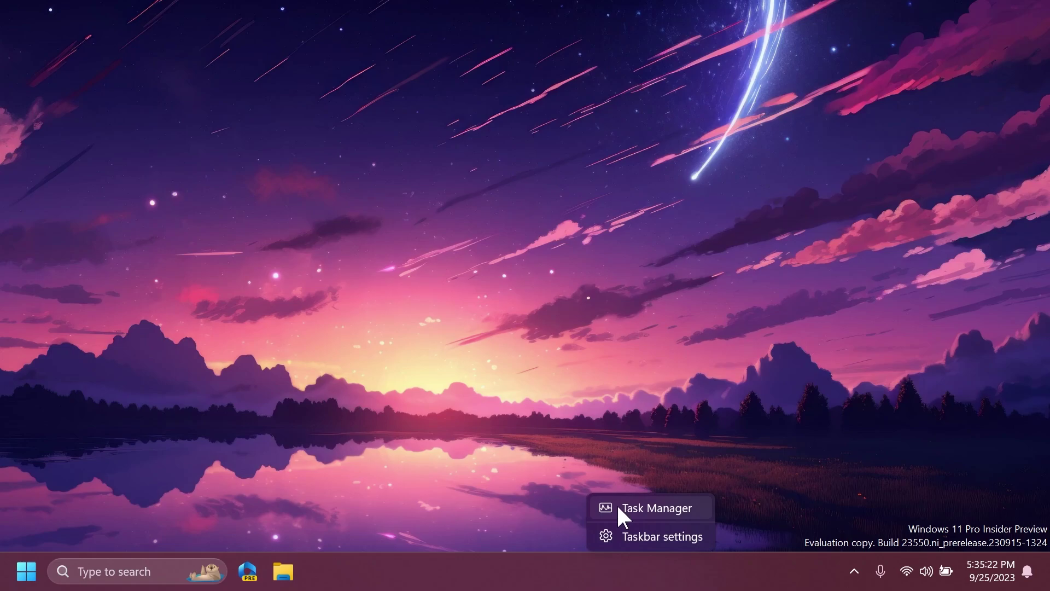
click(617, 501)
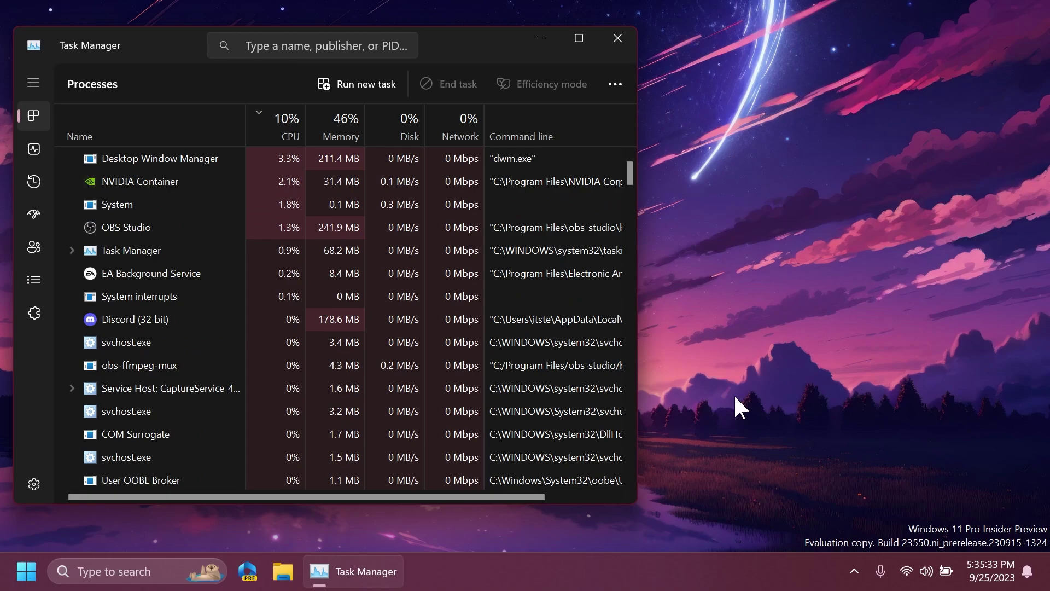
click(620, 40)
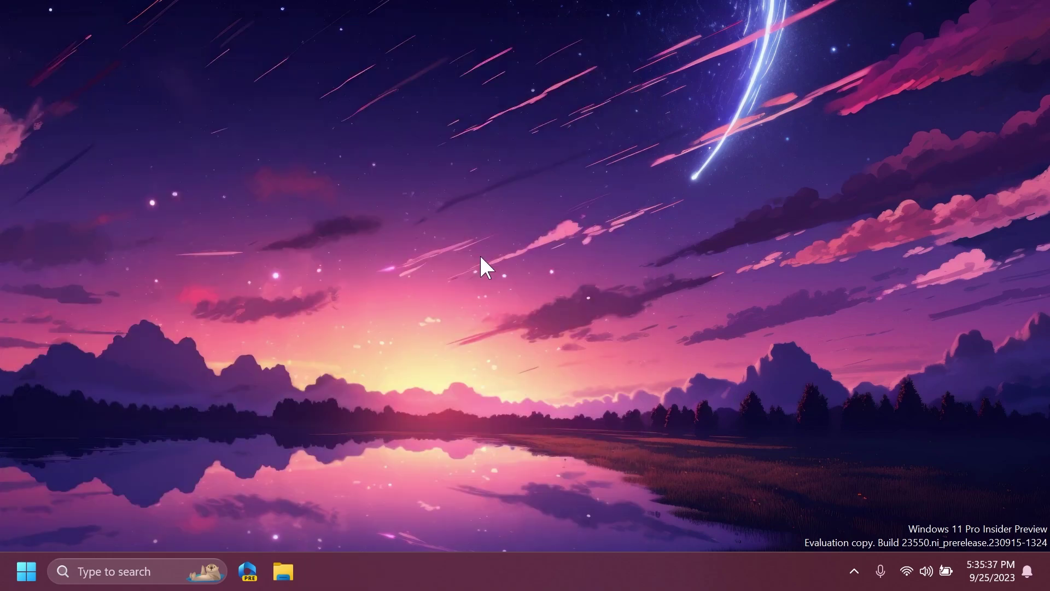